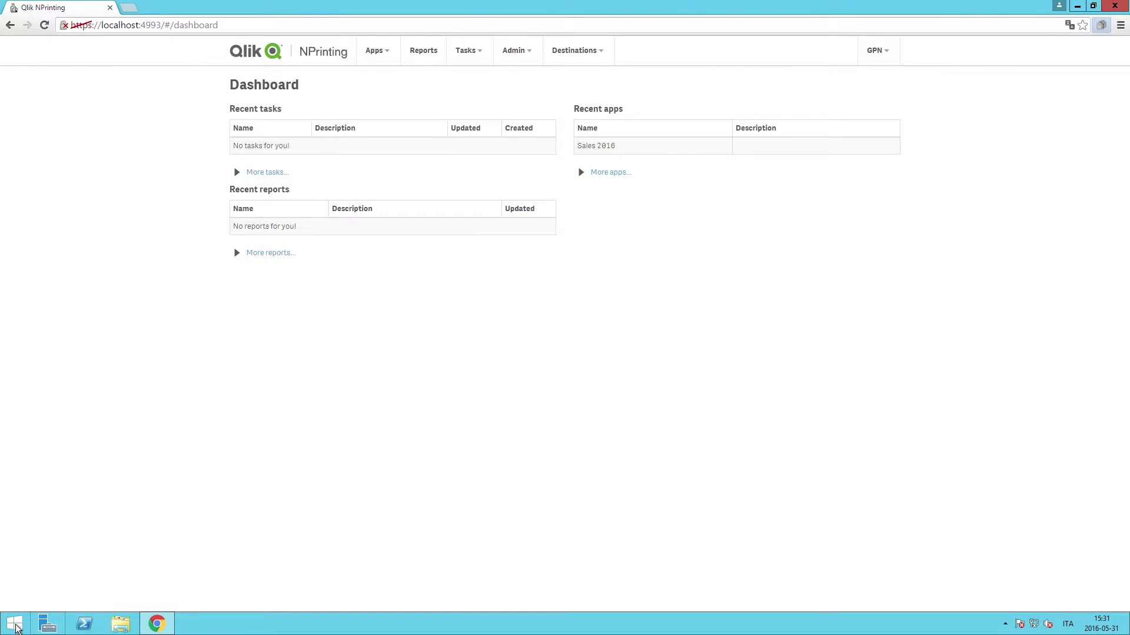
Launch Remote Desktop Connection from the Start screen search.
{"action": "left_click", "coordinate": [15, 624]}
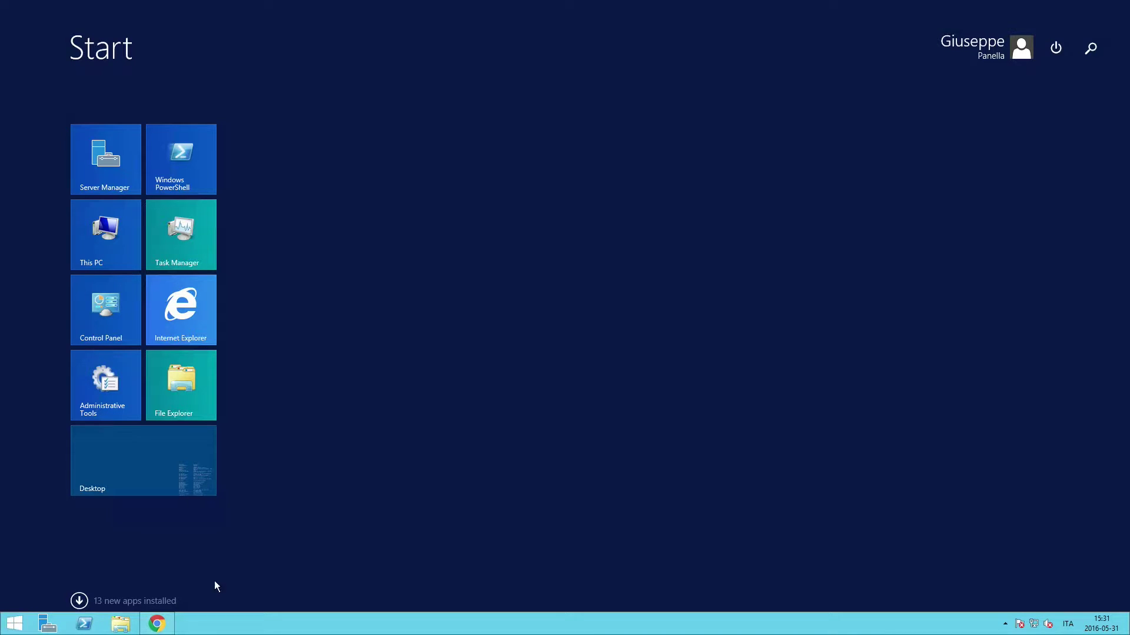
{"action": "left_click", "coordinate": [1091, 48]}
{"action": "type", "text": "Re"}
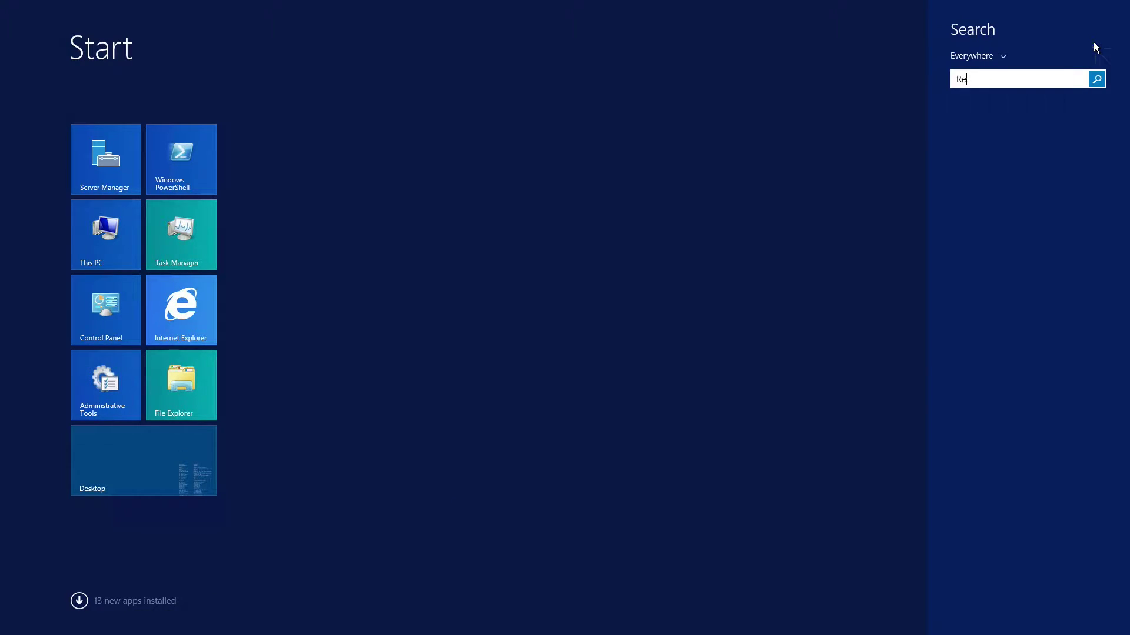
{"action": "type", "text": "mote Desktop Connection"}
{"action": "left_click", "coordinate": [1051, 115]}
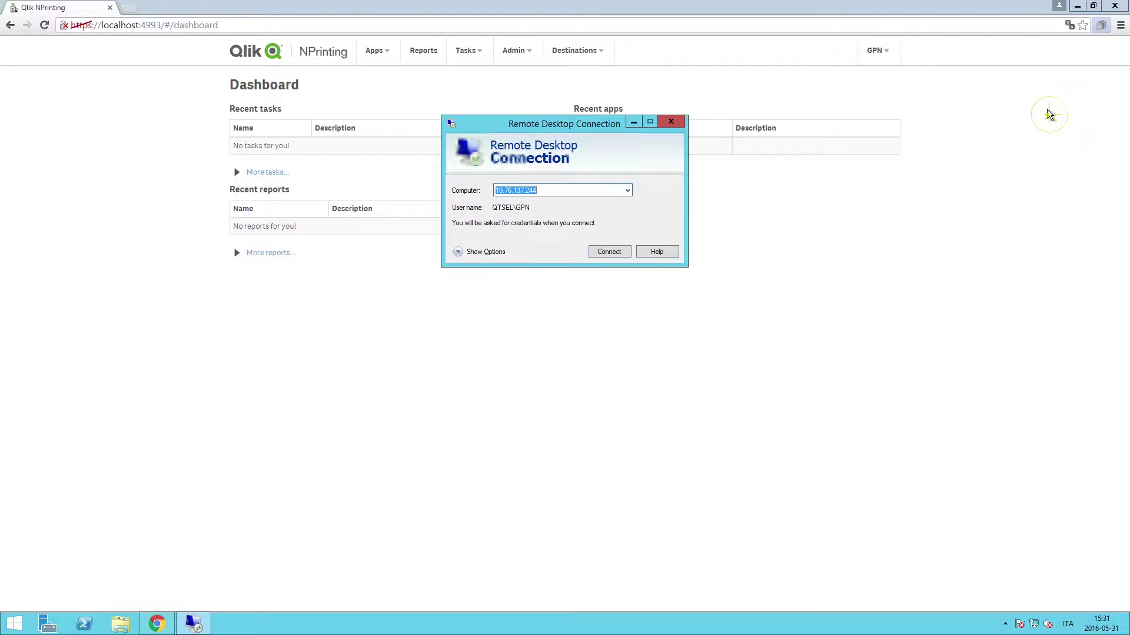
Connect to the Qlik Sense server and launch the Qlik Management Console there.
{"action": "left_click", "coordinate": [609, 251]}
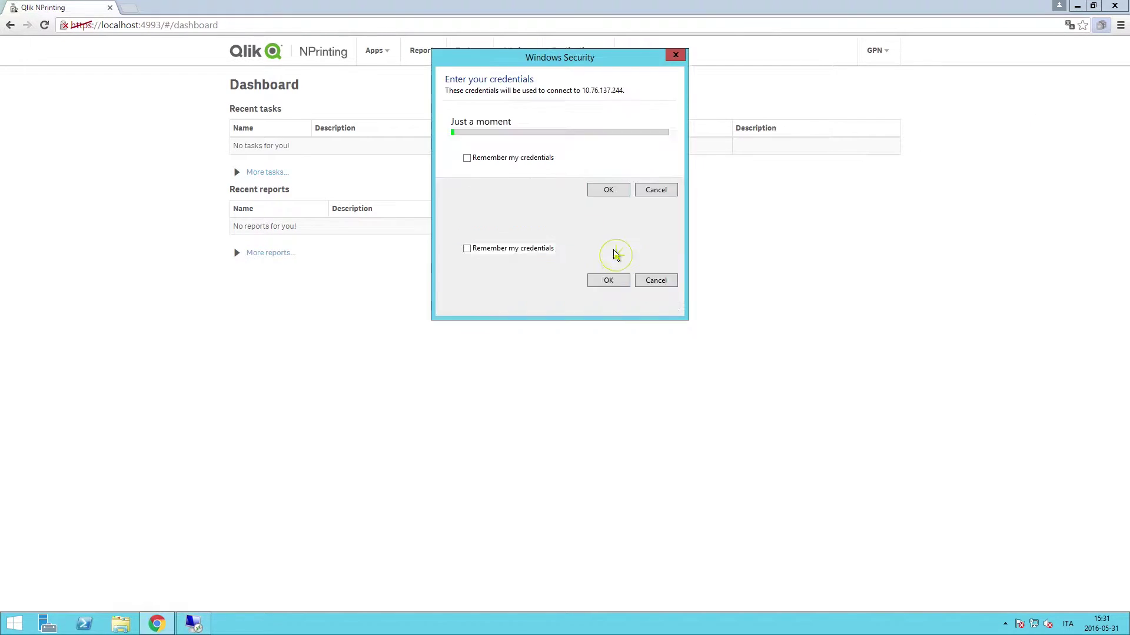
{"action": "type", "text": "**"}
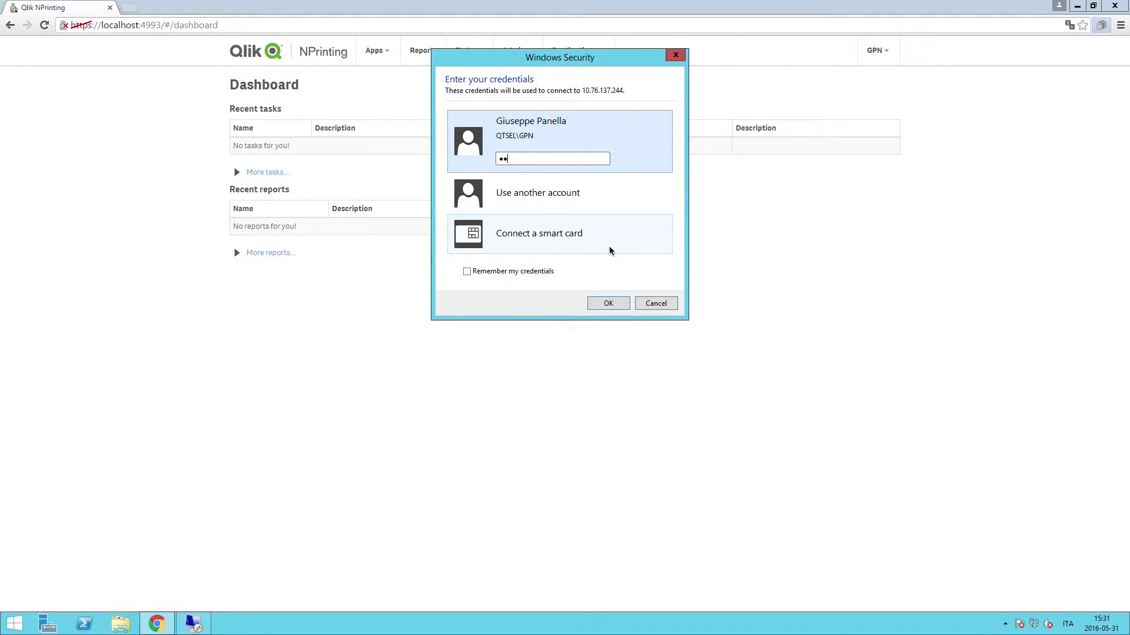
{"action": "type", "text": "*****"}
{"action": "key", "text": "Return"}
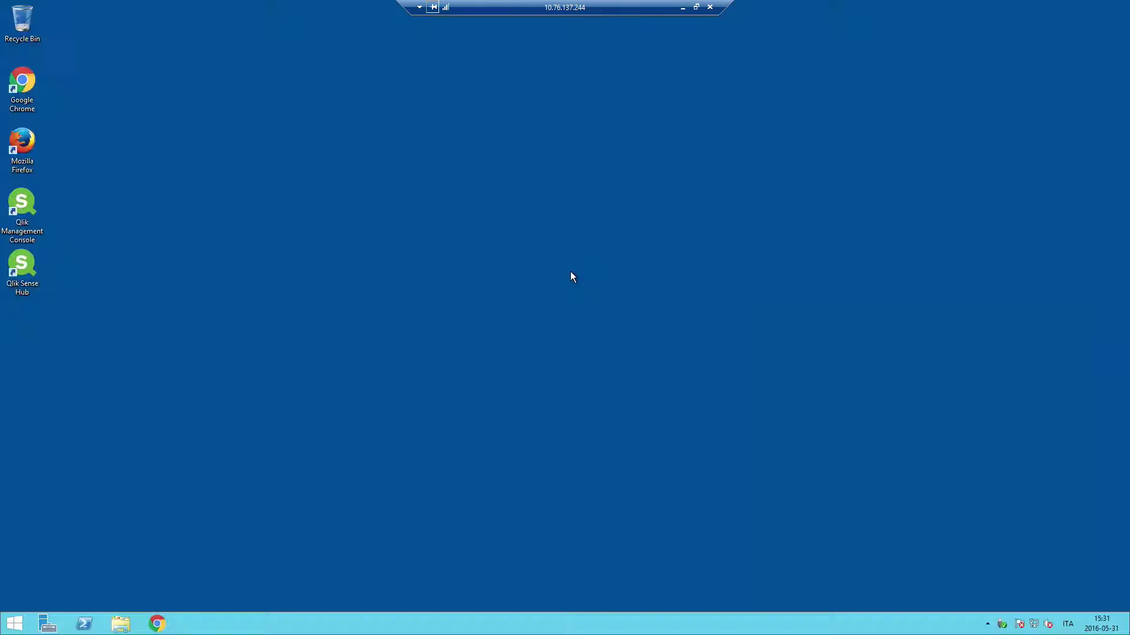
{"action": "double_click", "coordinate": [23, 207]}
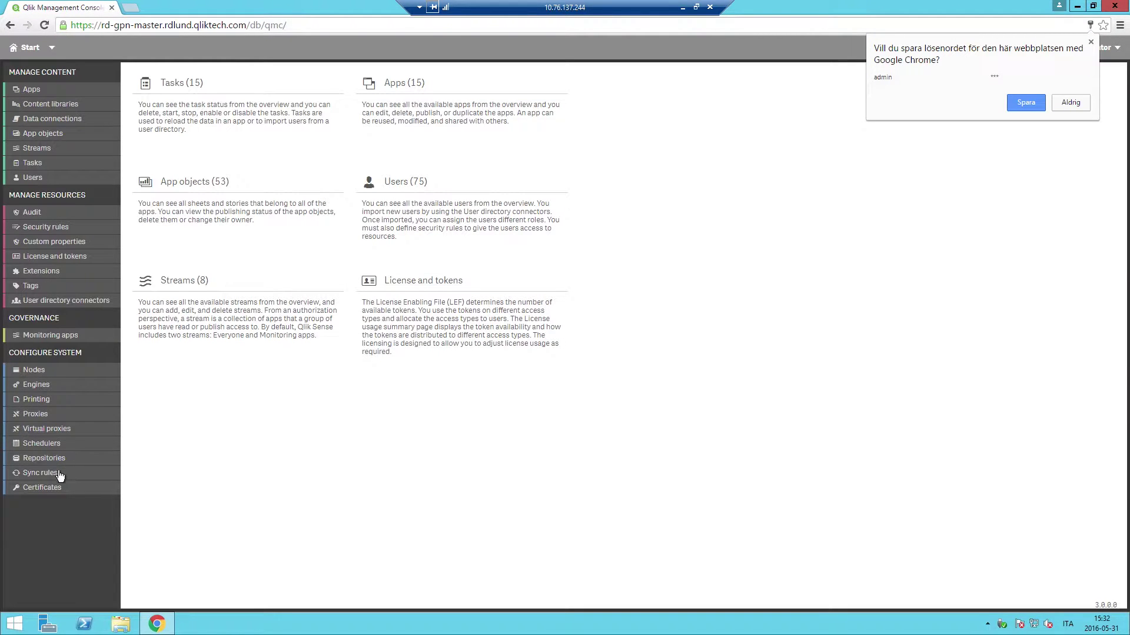
Export certificates for machine Rd-Gpn-171 with the secret key included, and select the export path.
{"action": "left_click", "coordinate": [43, 491]}
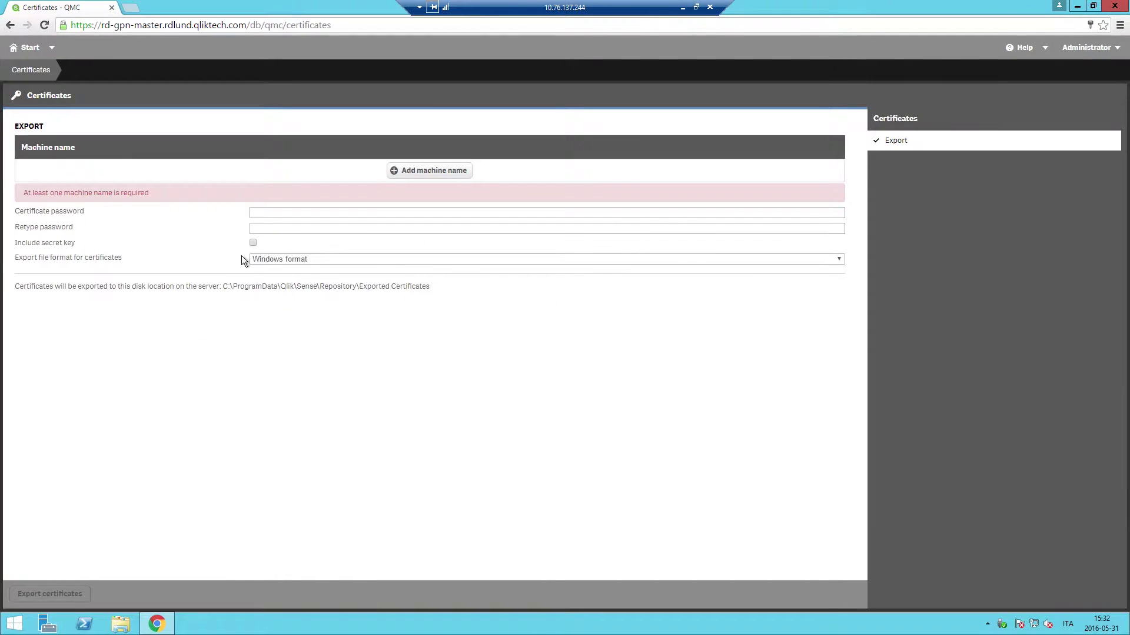
{"action": "left_click", "coordinate": [411, 172]}
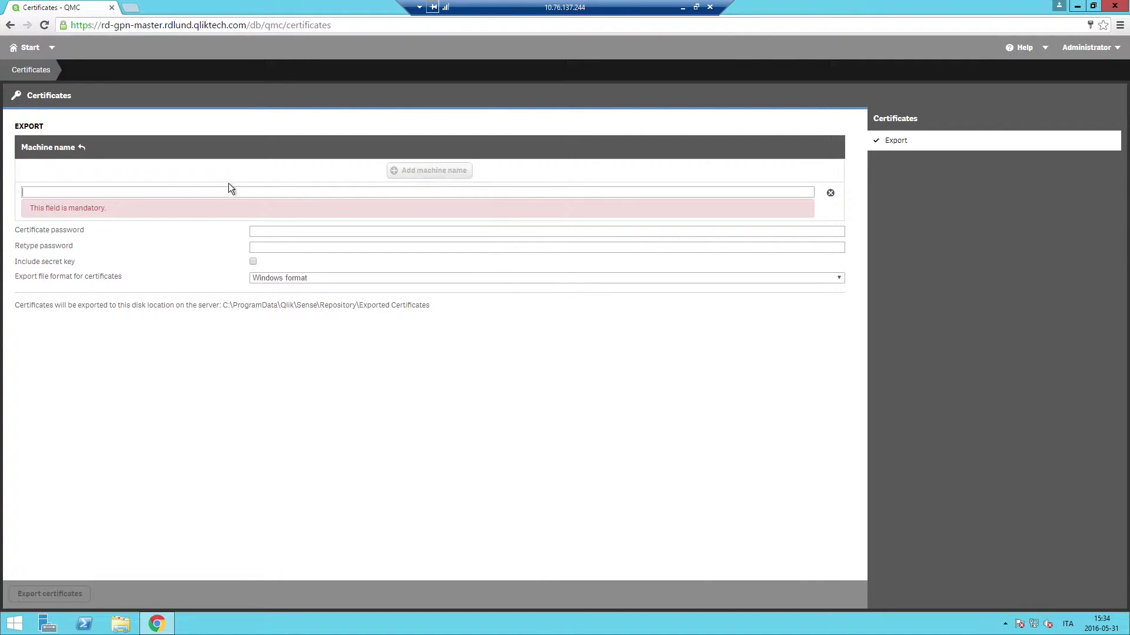
{"action": "type", "text": "Rd-Gpn-171"}
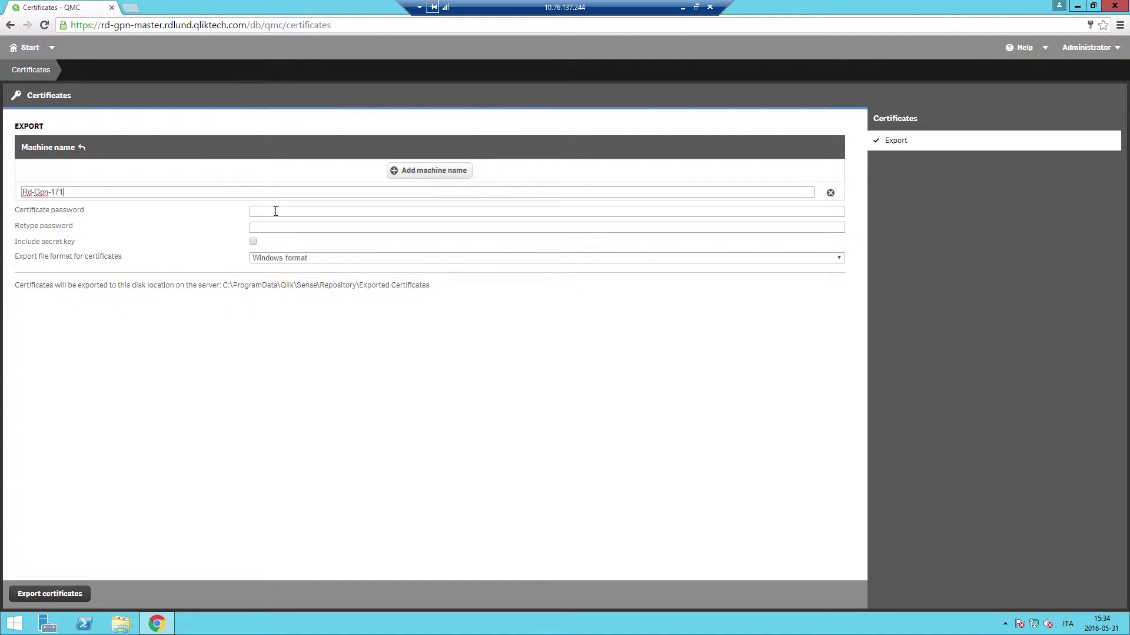
{"action": "left_click", "coordinate": [254, 243]}
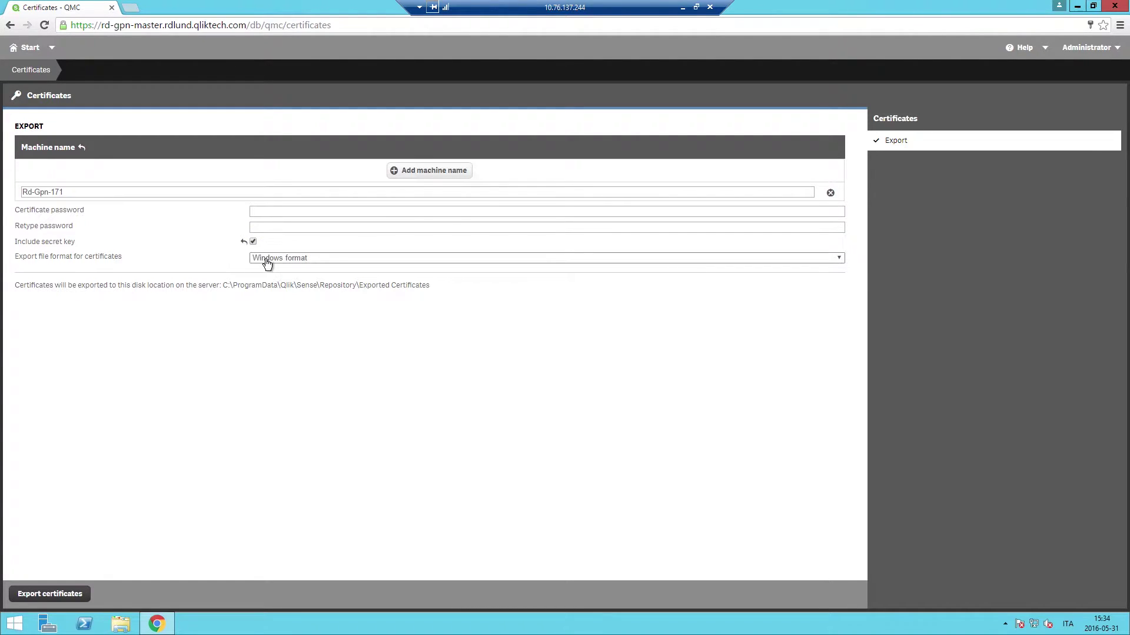
{"action": "left_click", "coordinate": [52, 593]}
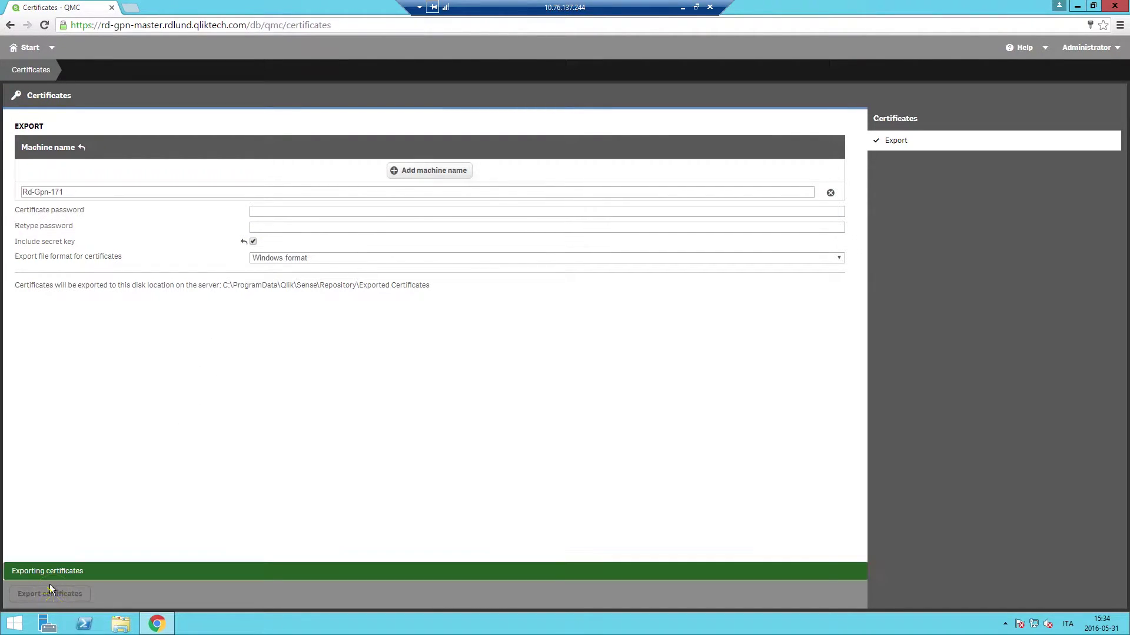
{"action": "left_click_drag", "start_coordinate": [220, 285], "coordinate": [436, 288]}
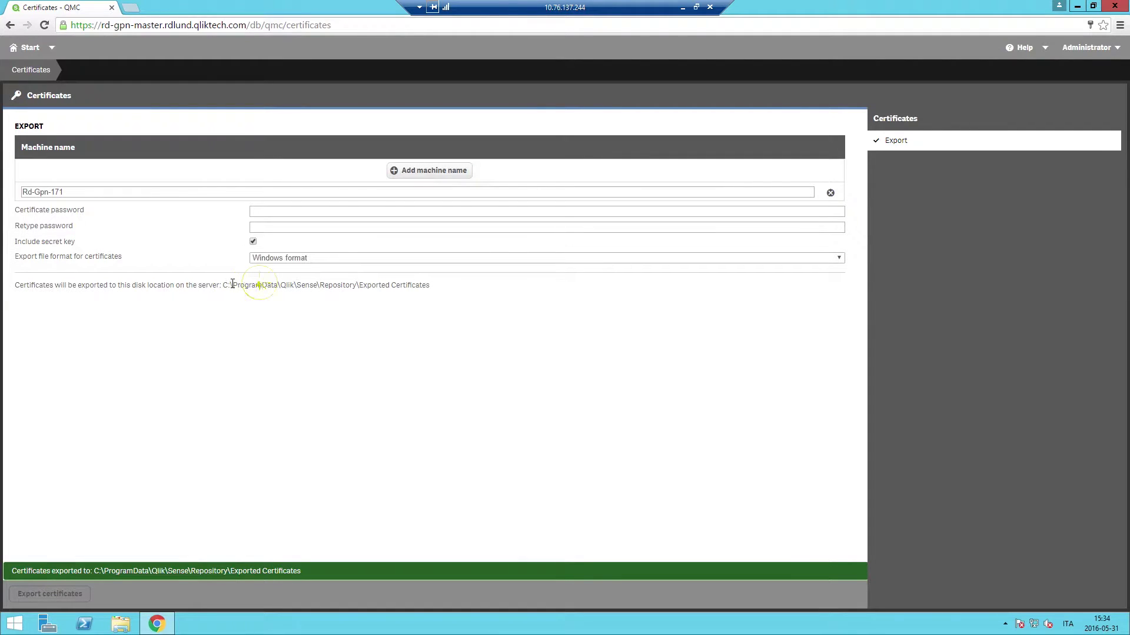
Navigate File Explorer to the Exported Certificates folder and view Rd-Gpn-171's three certificate files.
{"action": "key", "text": "ctrl+c"}
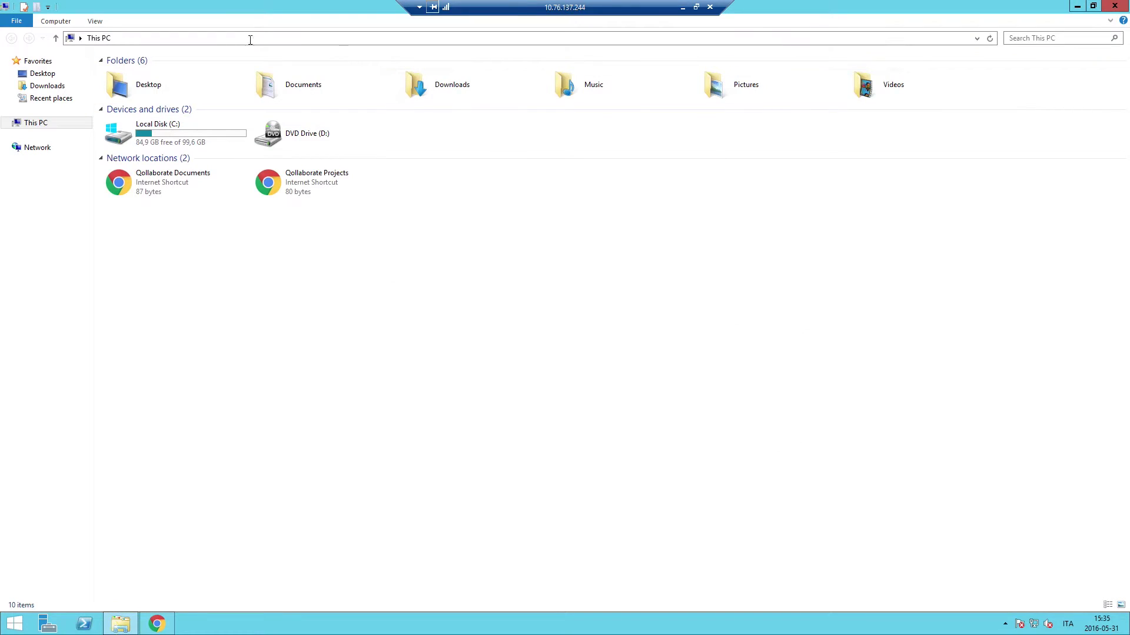
{"action": "left_click", "coordinate": [199, 40]}
{"action": "key", "text": "ctrl+v"}
{"action": "key", "text": "Return"}
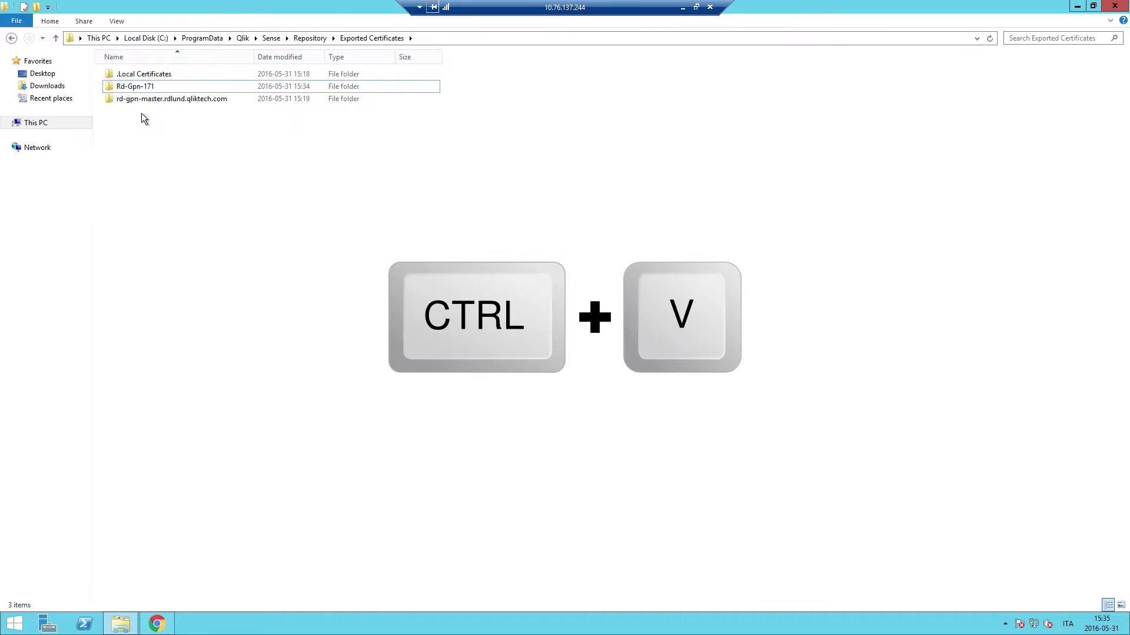
{"action": "double_click", "coordinate": [130, 84]}
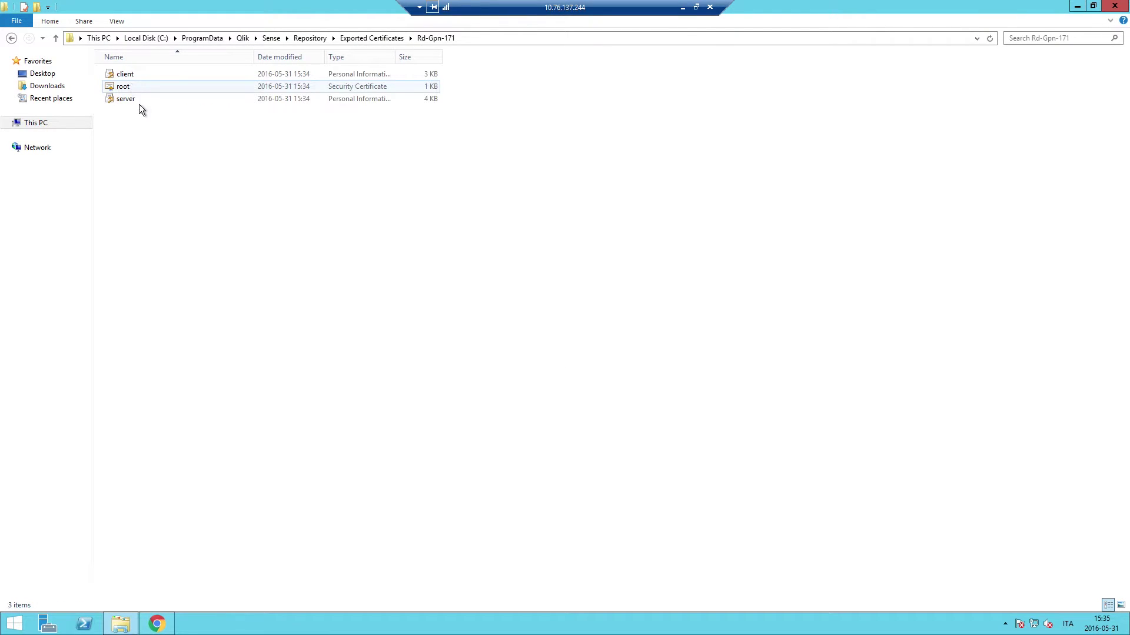
Copy the Rd-Gpn-171 folder holding the client, root and server certificates.
{"action": "key", "text": "ctrl+a"}
{"action": "right_click", "coordinate": [136, 87]}
{"action": "left_click", "coordinate": [11, 37]}
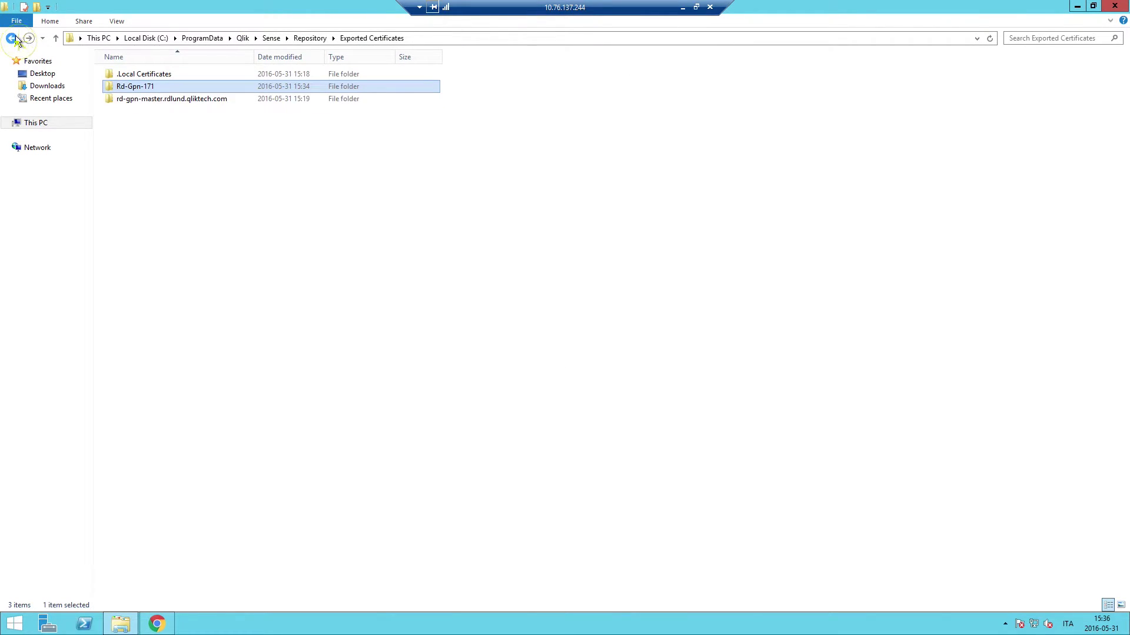
{"action": "right_click", "coordinate": [112, 85]}
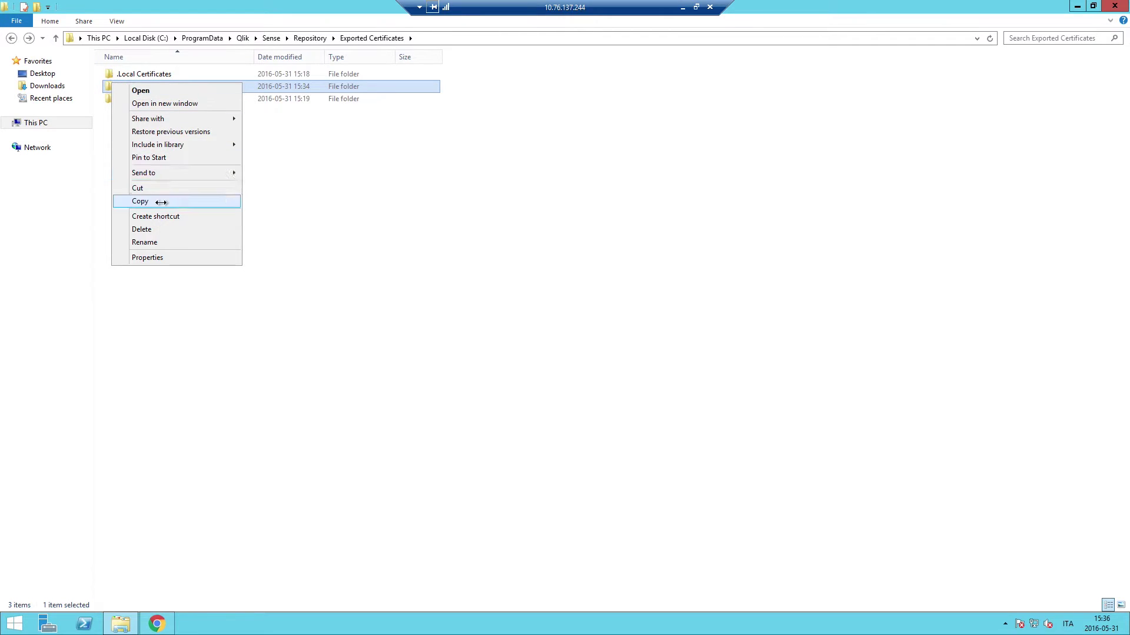
{"action": "left_click", "coordinate": [142, 201]}
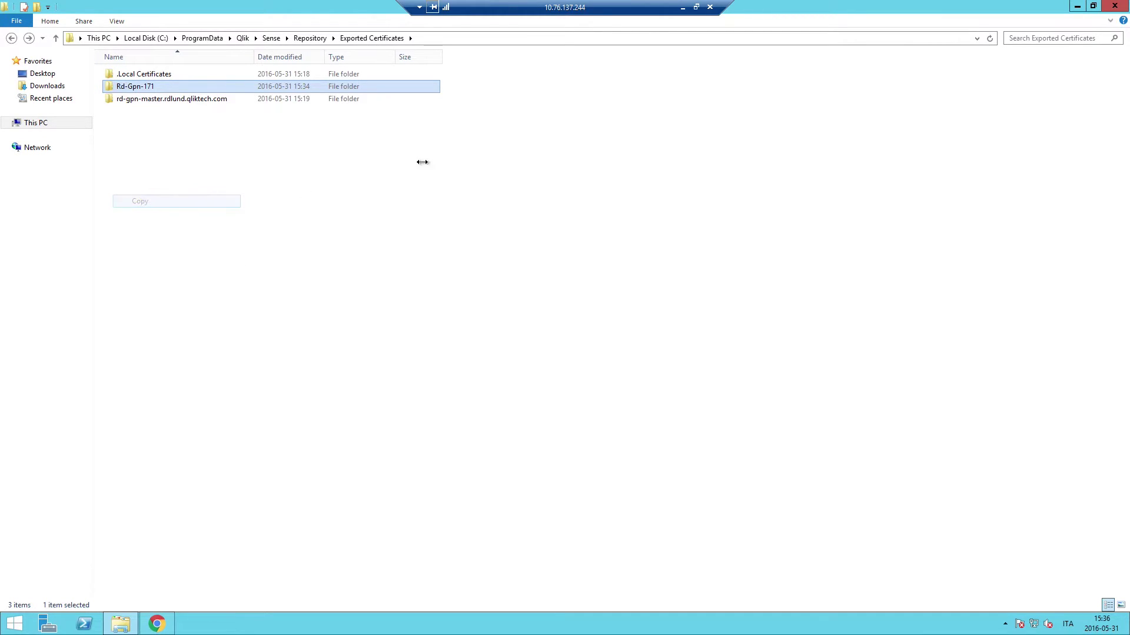
Create a new folder named Certificates on the local server's Local Disk (C:).
{"action": "left_click", "coordinate": [685, 7]}
{"action": "left_click", "coordinate": [120, 624]}
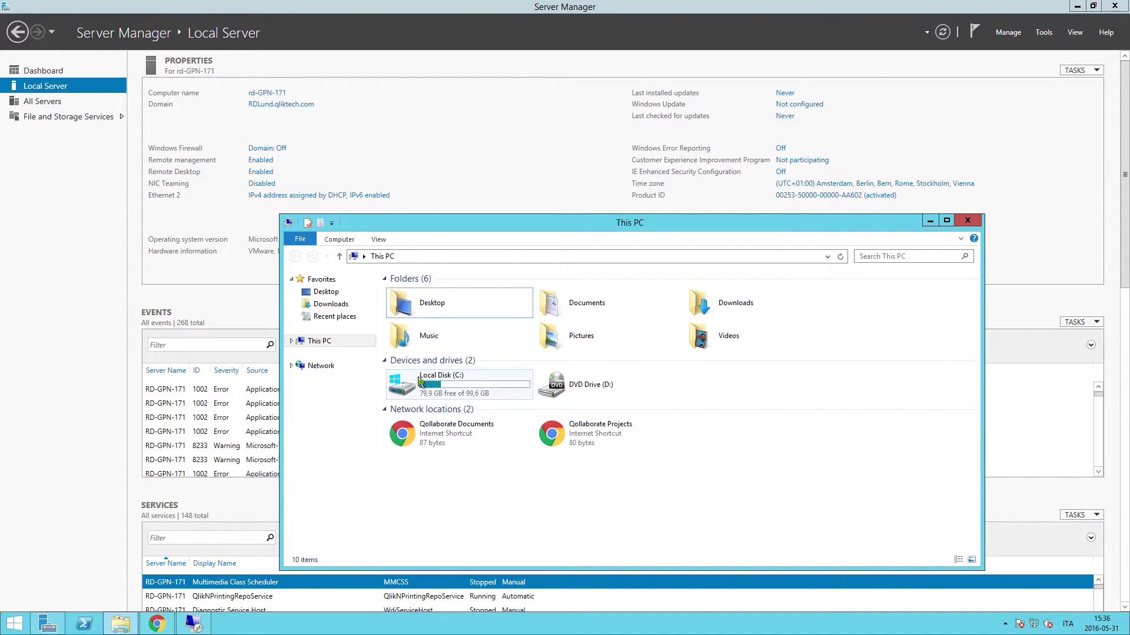
{"action": "double_click", "coordinate": [422, 384]}
{"action": "right_click", "coordinate": [416, 412]}
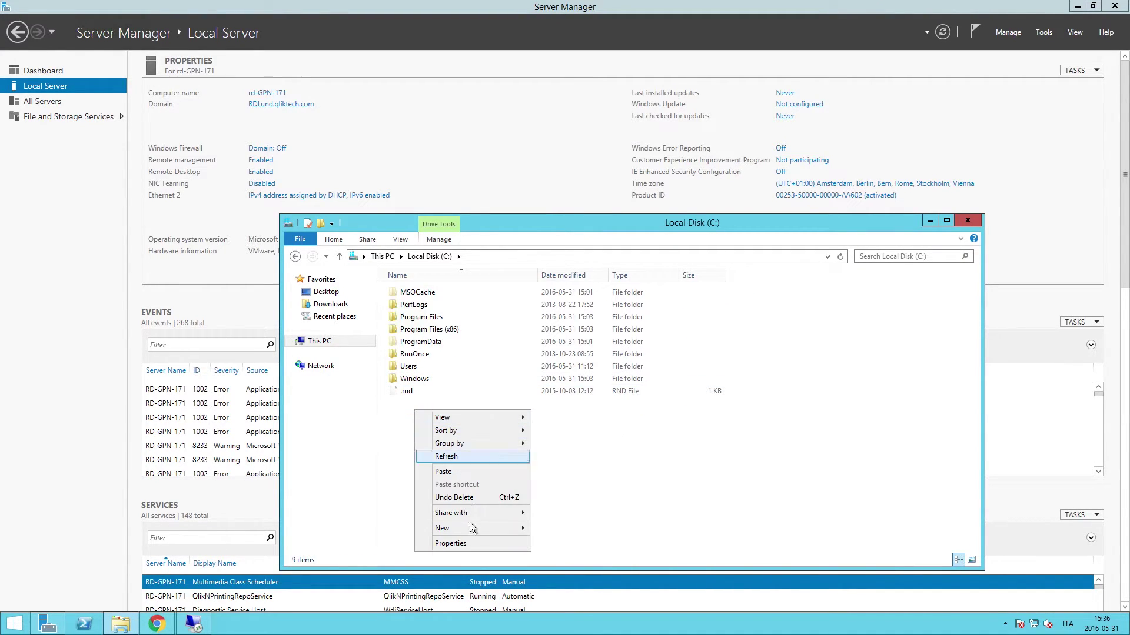
{"action": "left_click", "coordinate": [547, 529]}
{"action": "key", "text": "Return"}
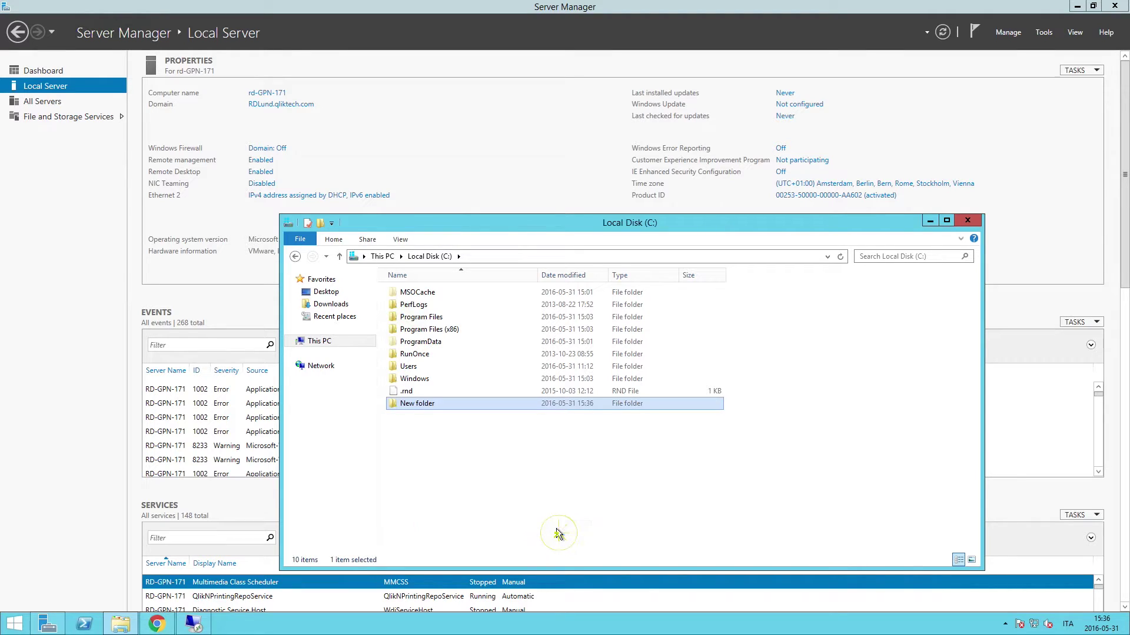
{"action": "left_click", "coordinate": [424, 406]}
{"action": "type", "text": "Certificates"}
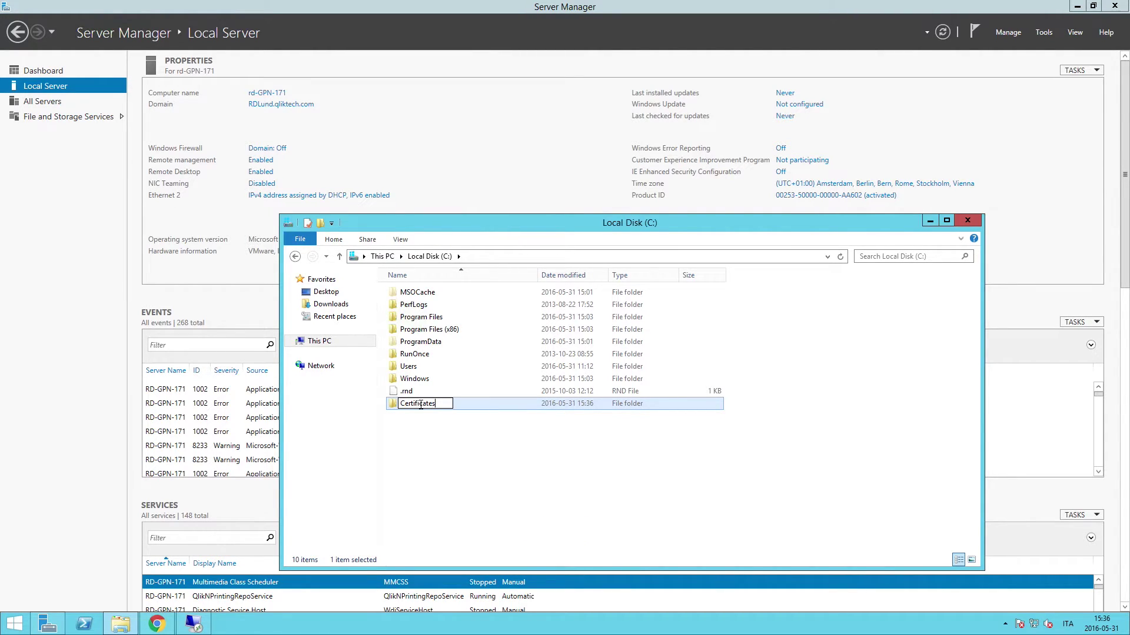
{"action": "key", "text": "Return"}
Paste the copied Rd-Gpn-171 certificate folder into the Certificates folder.
{"action": "double_click", "coordinate": [420, 404]}
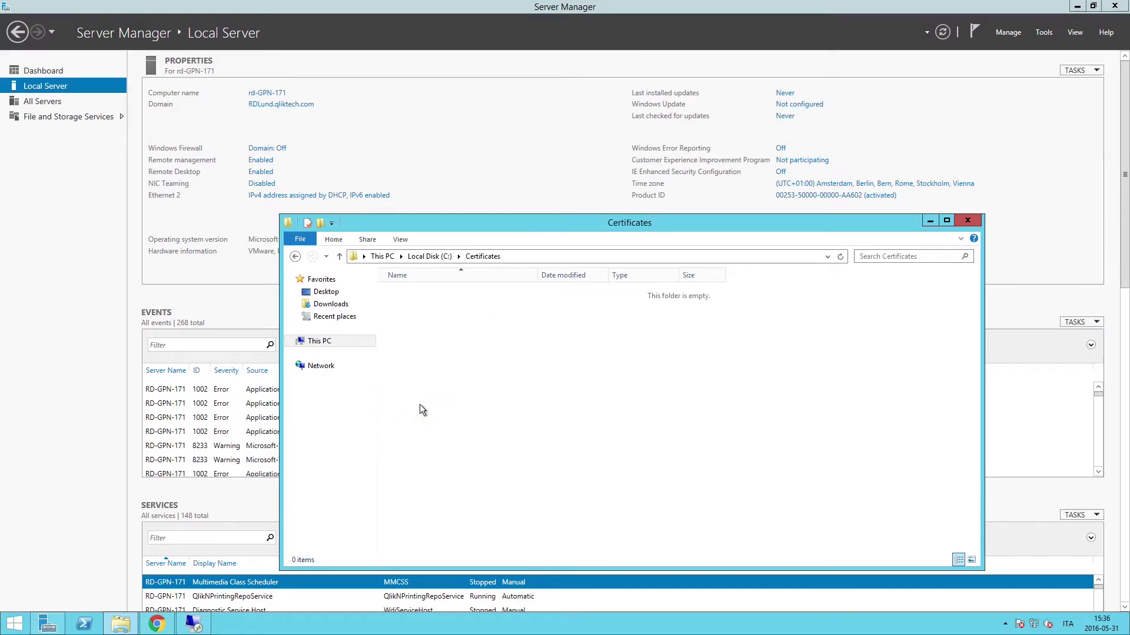
{"action": "right_click", "coordinate": [459, 356]}
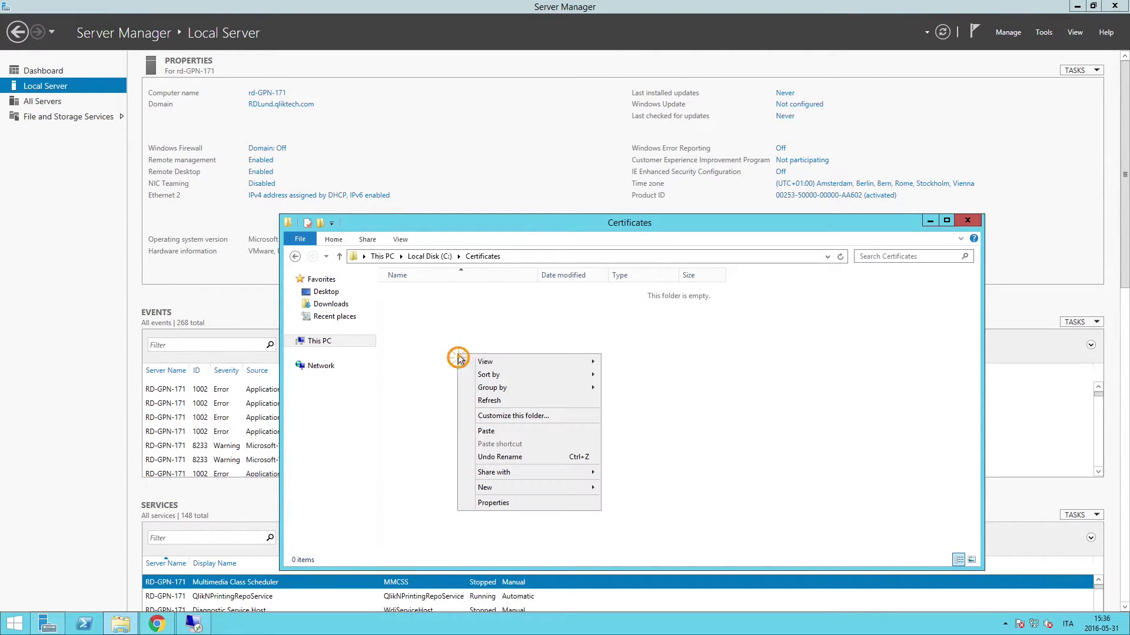
{"action": "left_click", "coordinate": [488, 432]}
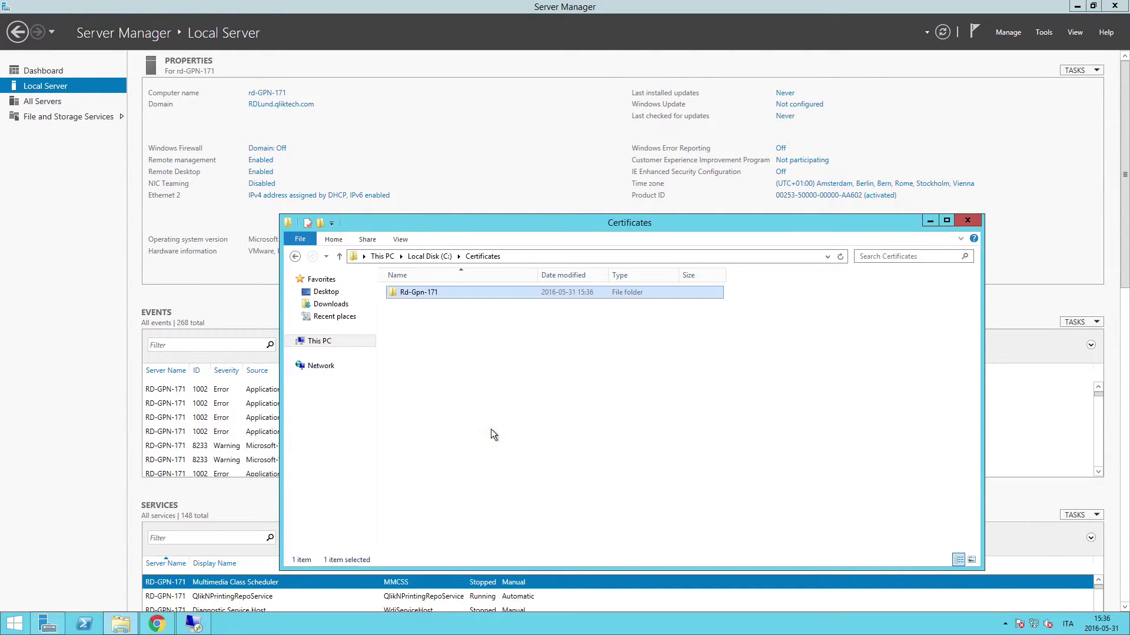
Browse to C:\Program Files\NPrintingServer\Tools\QmcCertificatesInstaller and select the .exe.
{"action": "left_click", "coordinate": [323, 342]}
{"action": "double_click", "coordinate": [438, 391]}
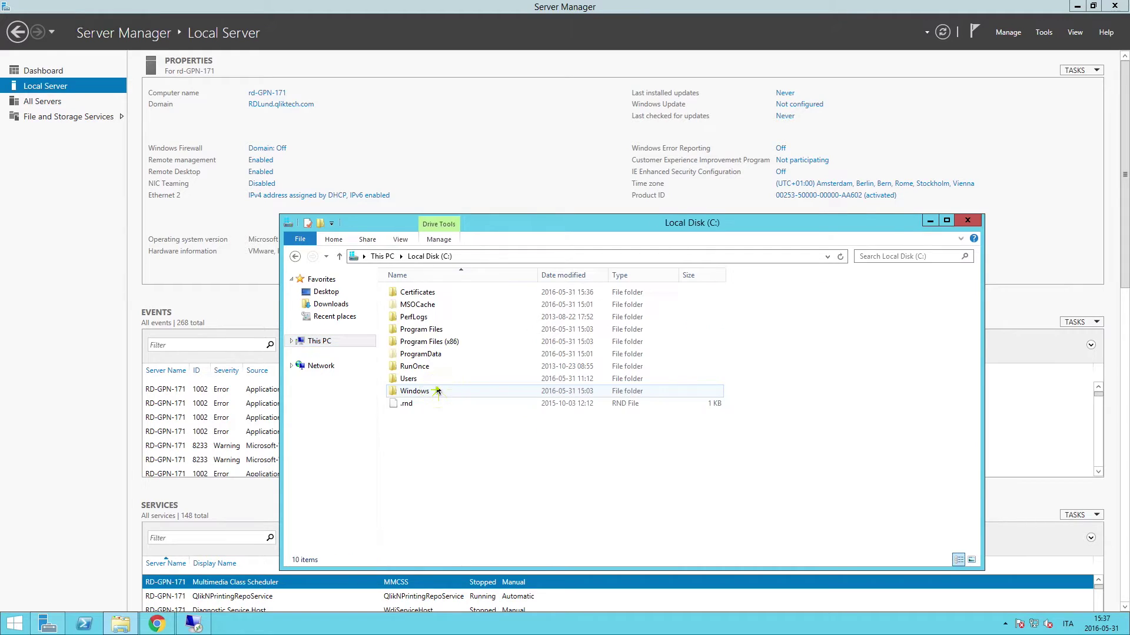
{"action": "double_click", "coordinate": [422, 330]}
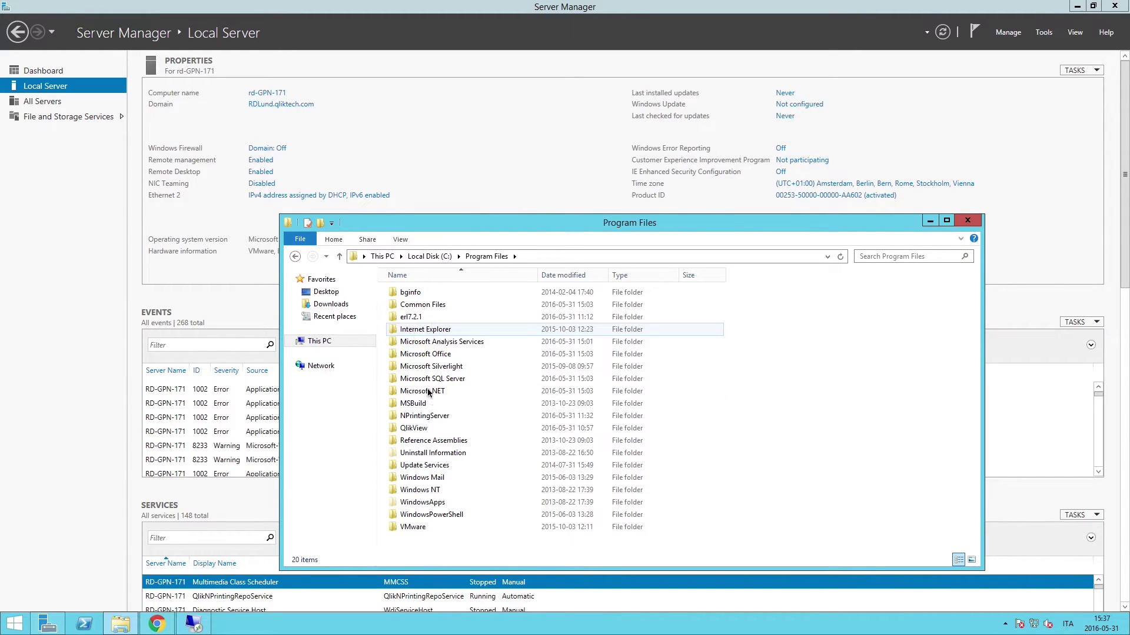
{"action": "double_click", "coordinate": [428, 416]}
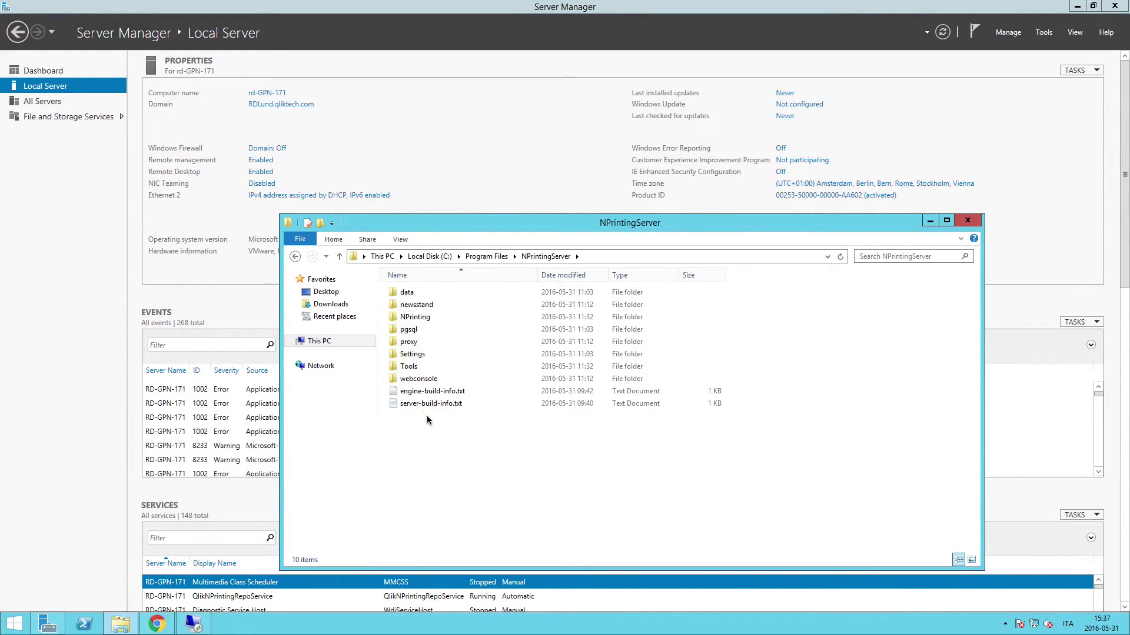
{"action": "double_click", "coordinate": [408, 367]}
{"action": "double_click", "coordinate": [419, 318]}
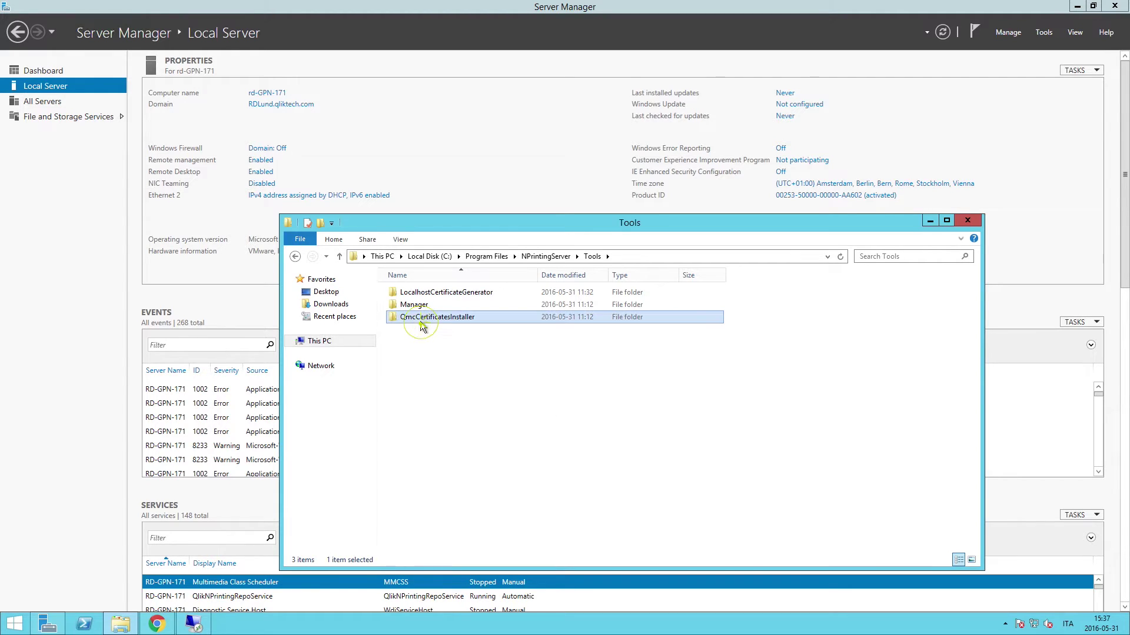
{"action": "left_click", "coordinate": [446, 320]}
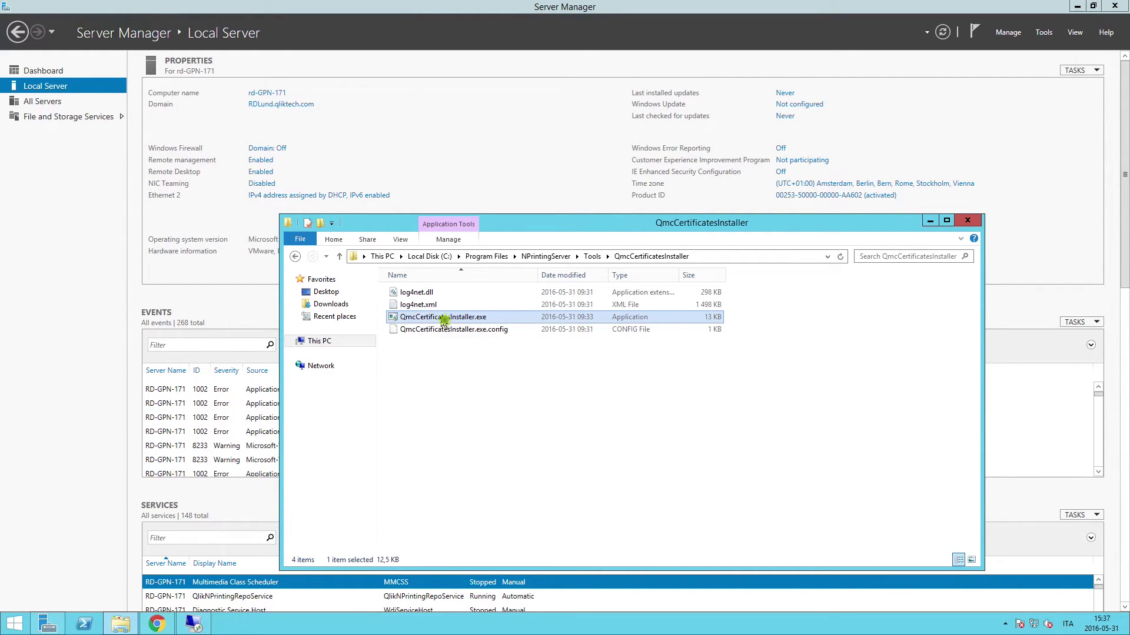
Run QmcCertificatesInstaller, allow UAC, and supply client.pfx as the client certificate.
{"action": "double_click", "coordinate": [443, 321]}
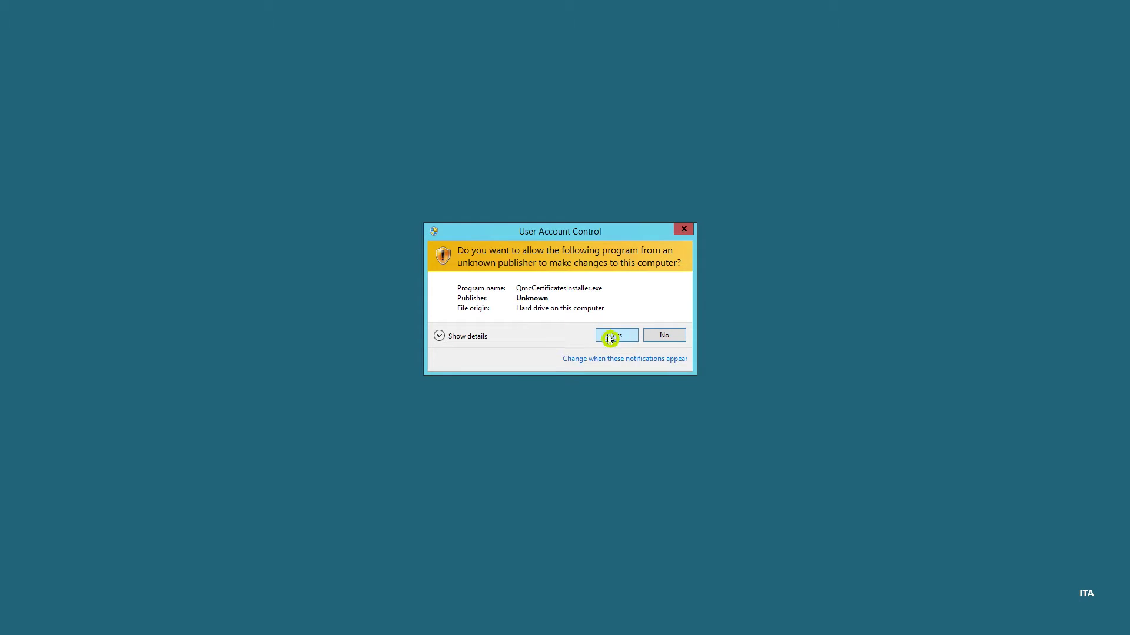
{"action": "left_click", "coordinate": [608, 337]}
{"action": "key", "text": "Return"}
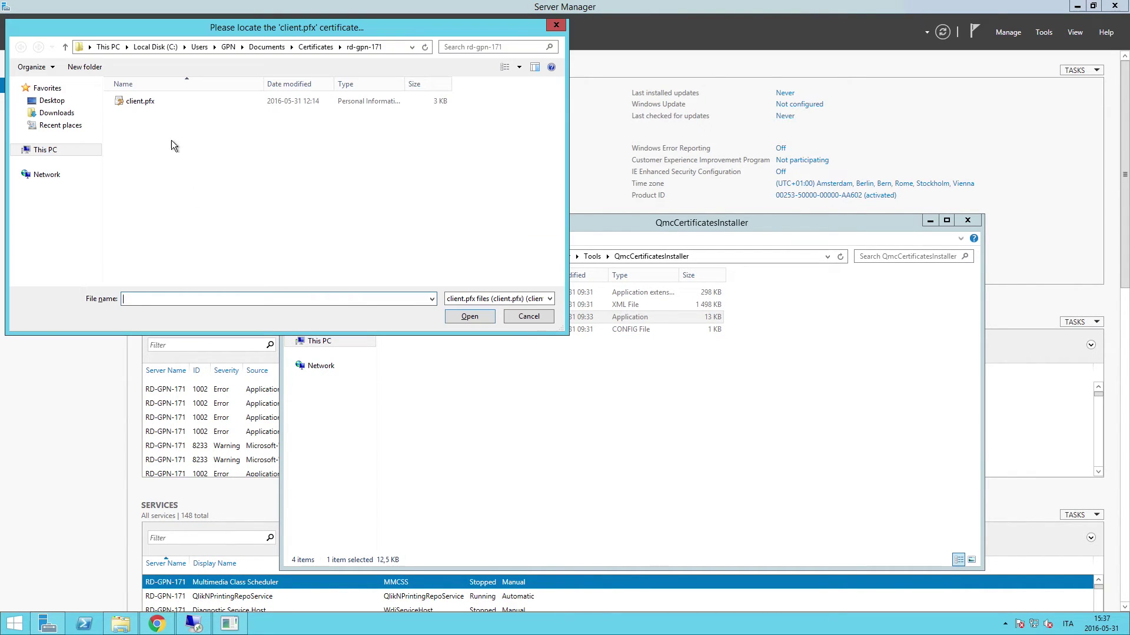
{"action": "left_click", "coordinate": [144, 104]}
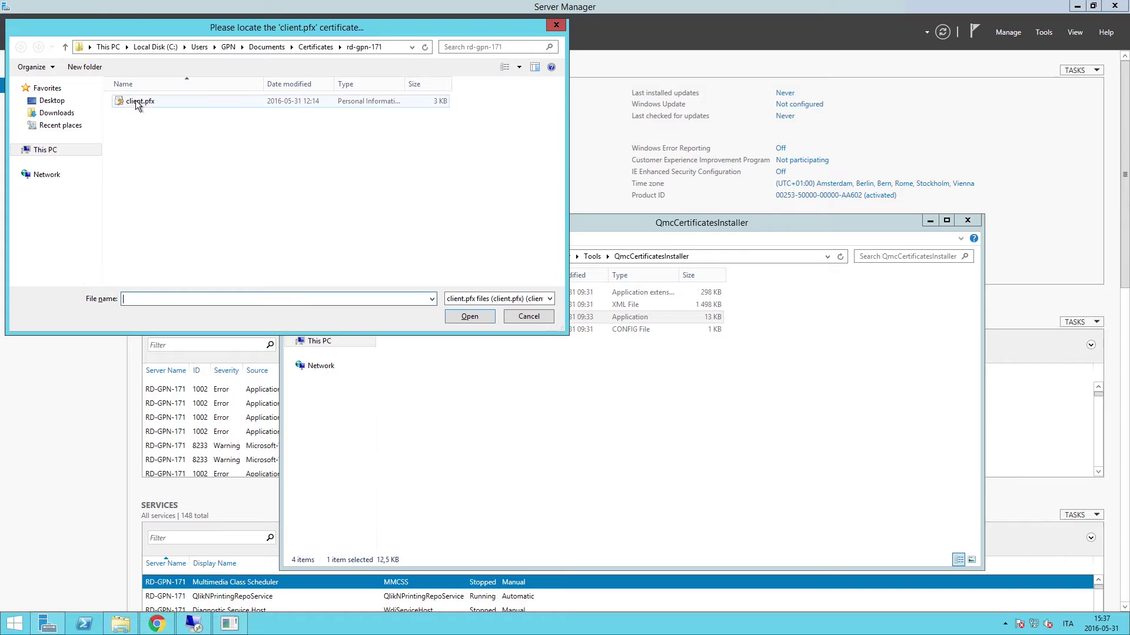
{"action": "left_click", "coordinate": [464, 317]}
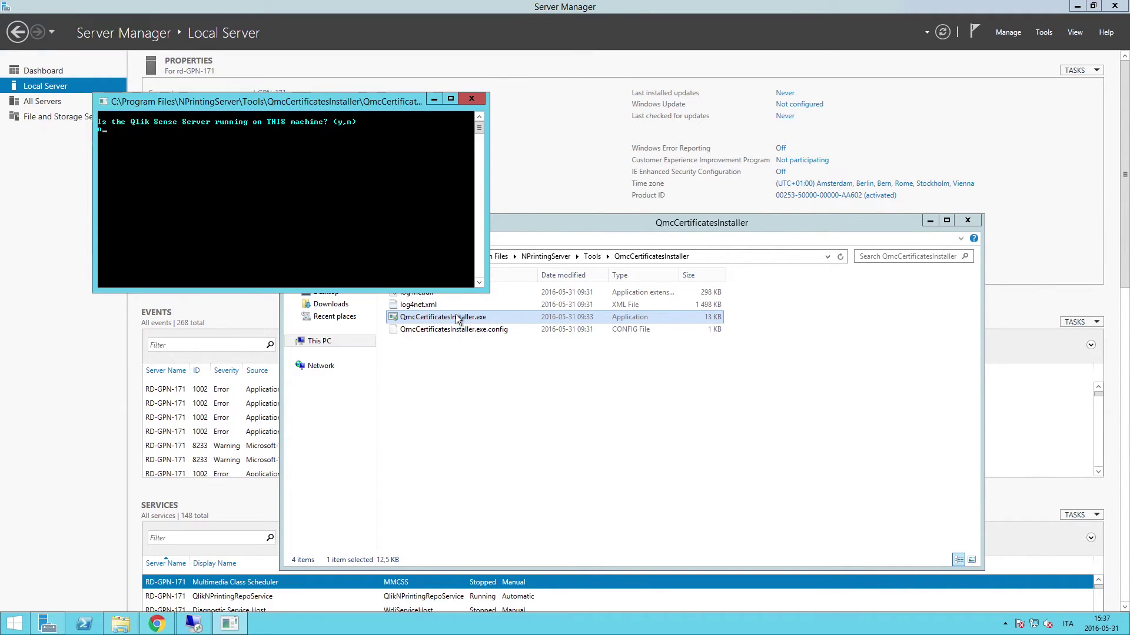
{"action": "type", "text": "y"}
{"action": "key", "text": "Return"}
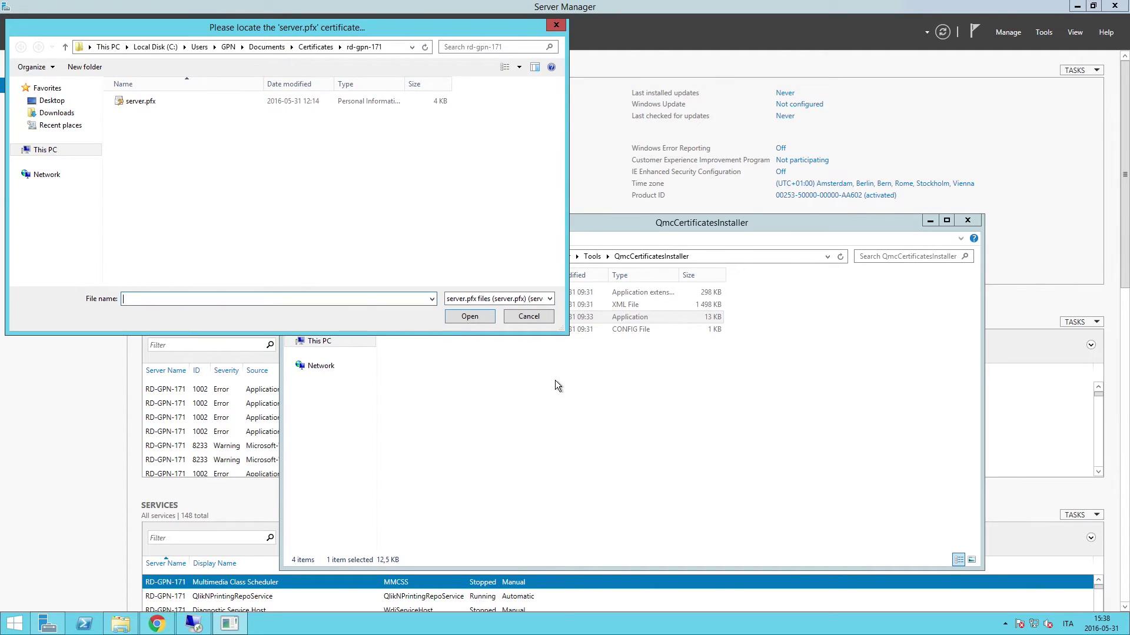
Supply server.pfx and root.cer, finish installing, and close the Done console.
{"action": "left_click", "coordinate": [144, 101]}
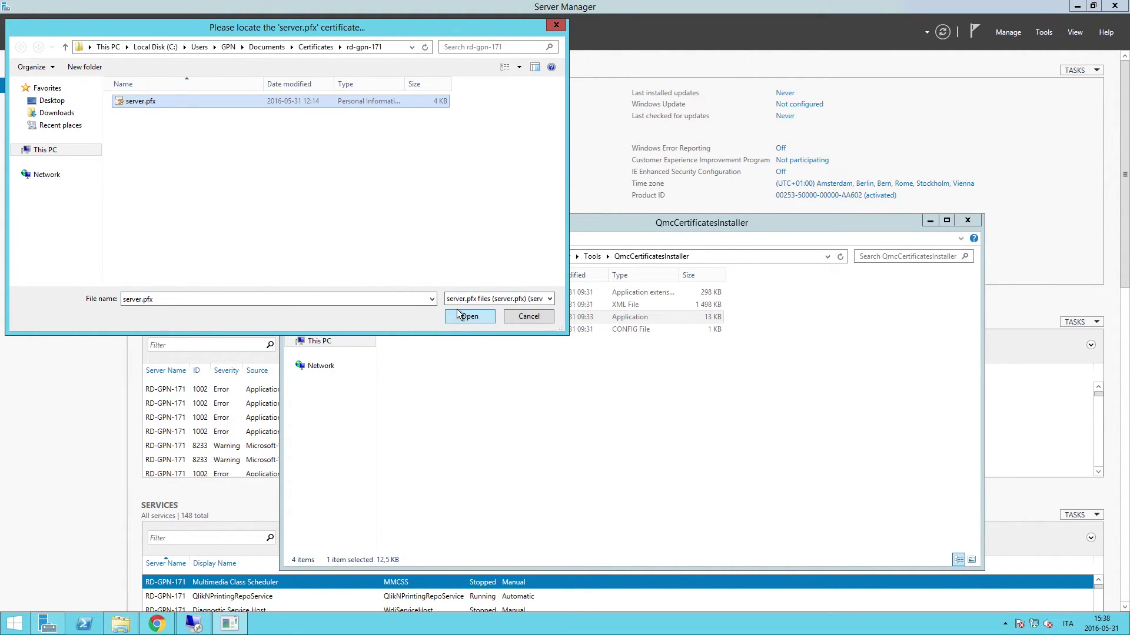
{"action": "left_click", "coordinate": [459, 315]}
{"action": "left_click", "coordinate": [138, 101]}
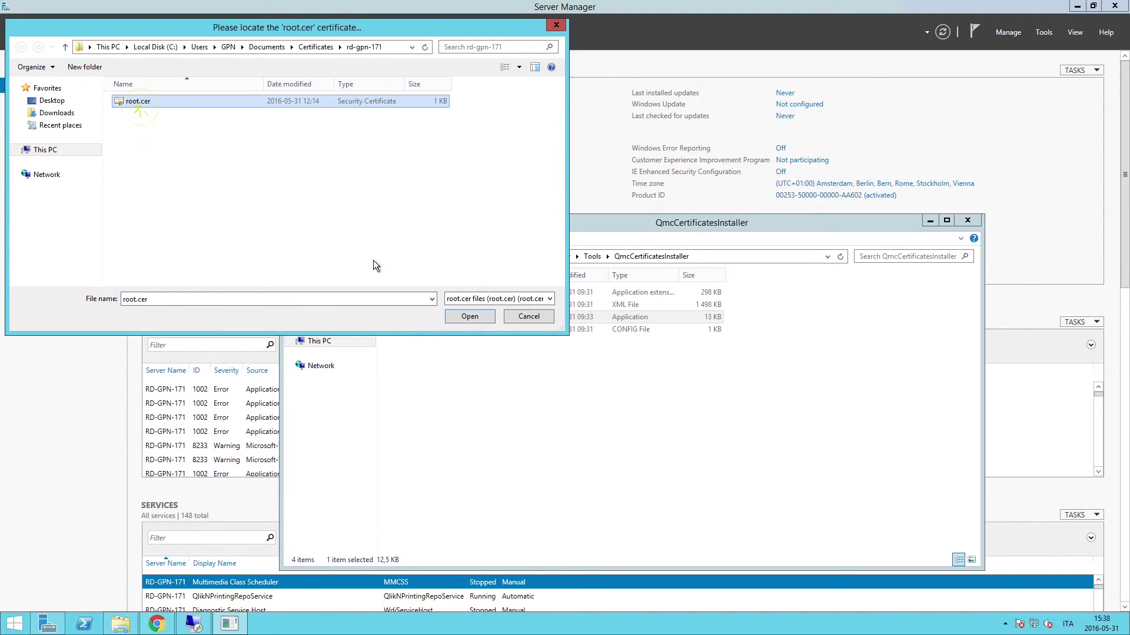
{"action": "left_click", "coordinate": [457, 316]}
{"action": "key", "text": "Return"}
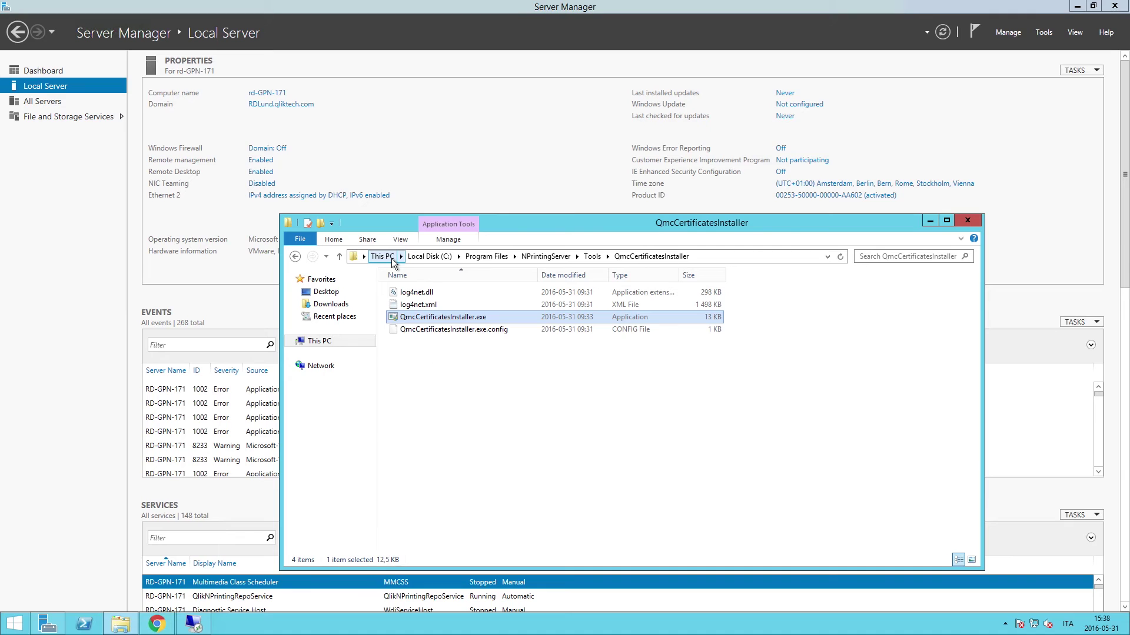
Close File Explorer and Server Manager, leaving the desktop clear.
{"action": "left_click", "coordinate": [972, 220]}
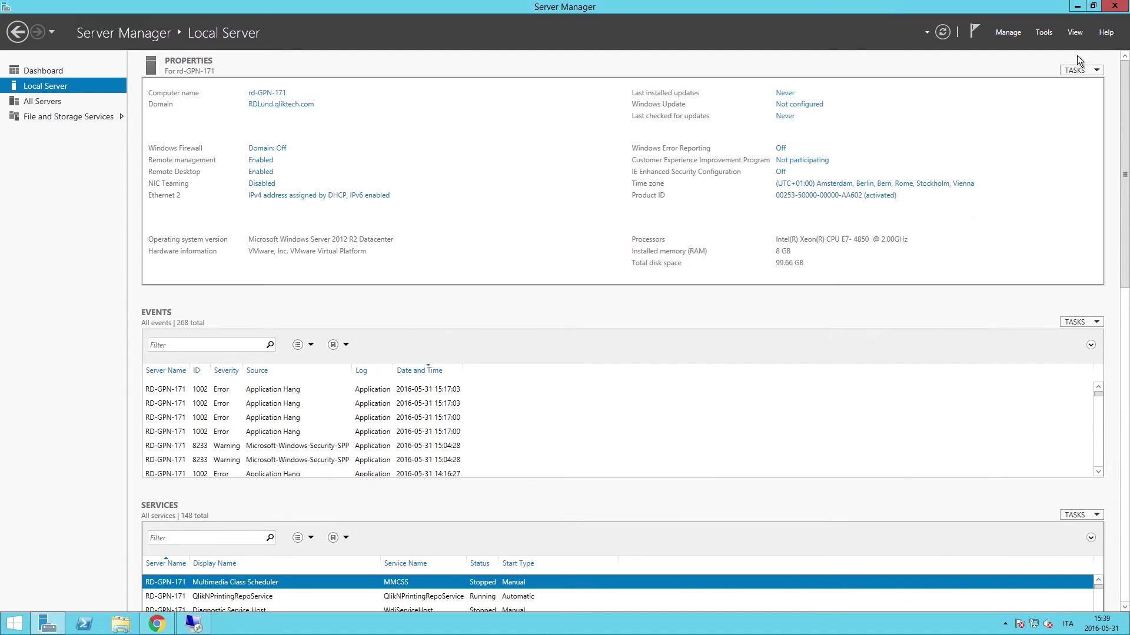
{"action": "left_click", "coordinate": [1115, 6]}
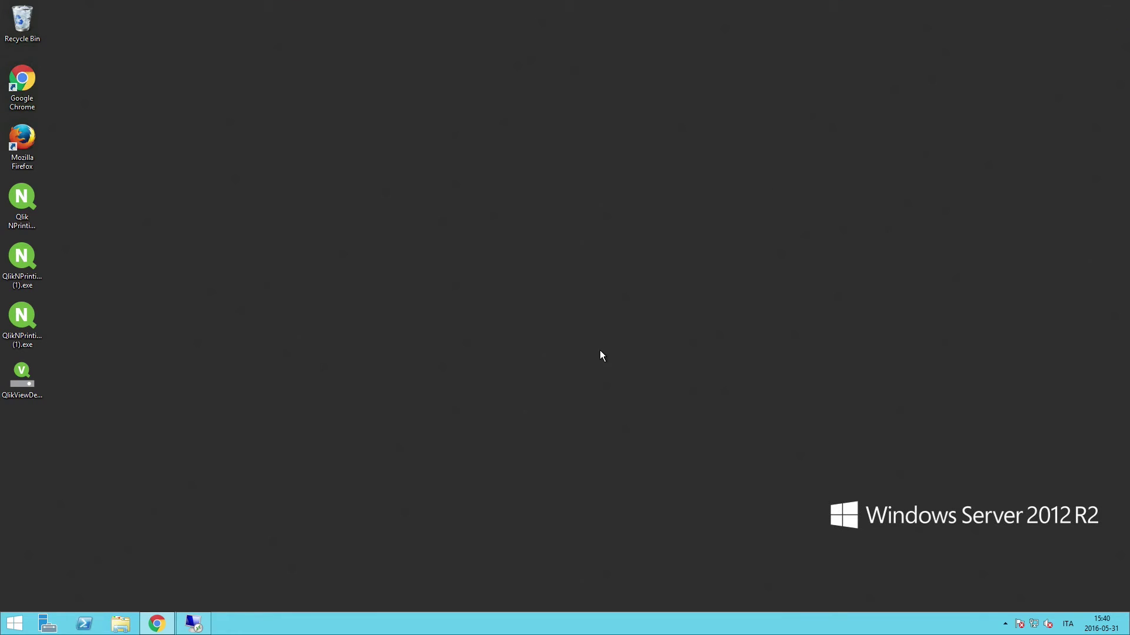